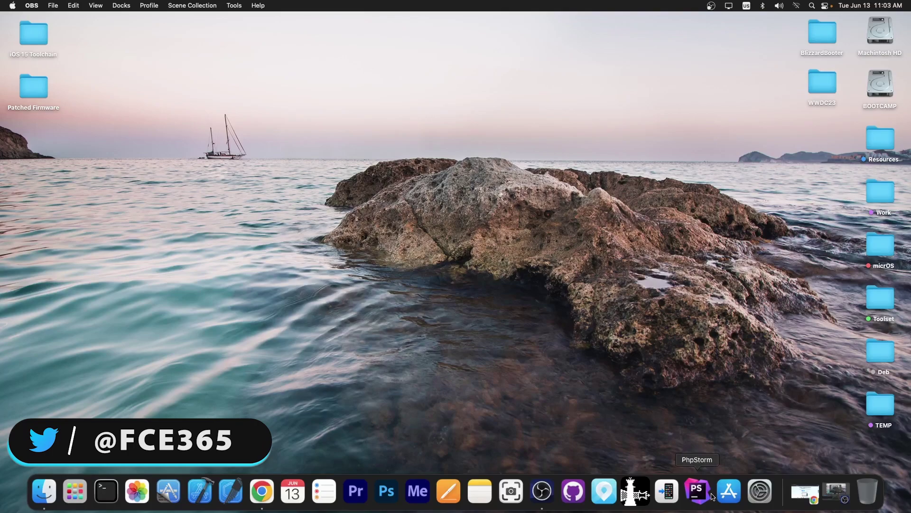
- Launch iRocket LocSpoof from the Dock to bring up its customize-location welcome screen
{"action": "left_click", "coordinate": [607, 486]}
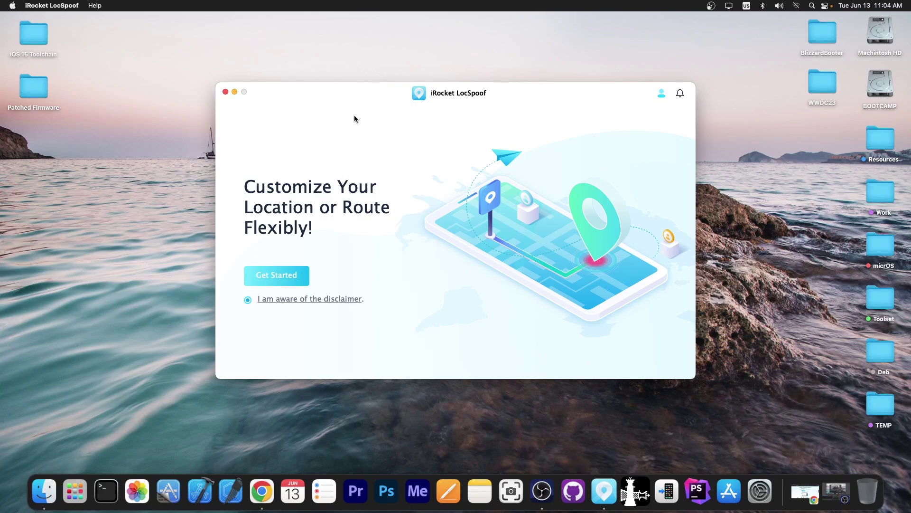
- Nudge the LocSpoof window and restore the minimized Chrome window with the LocSpoof product page
{"action": "left_click_drag", "start_coordinate": [396, 94], "coordinate": [400, 101]}
{"action": "left_click", "coordinate": [808, 487]}
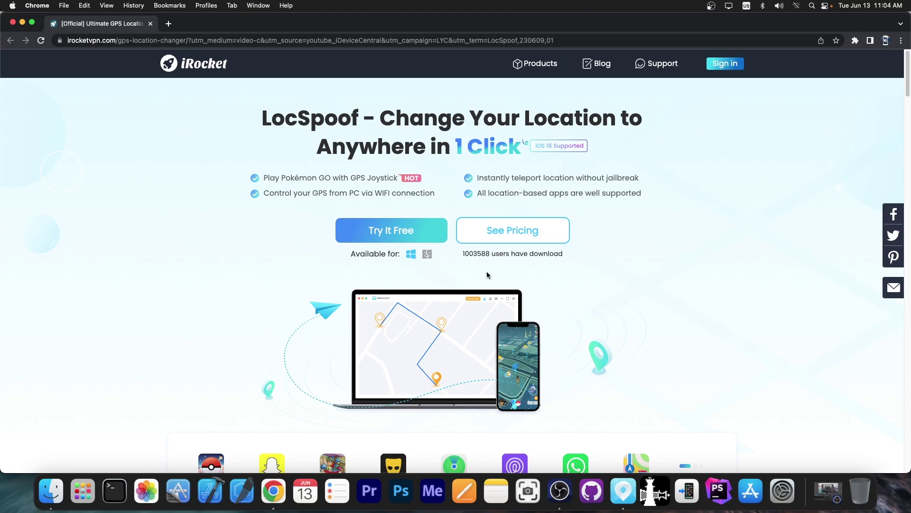
{"action": "scroll", "coordinate": [487, 275], "scroll_direction": "down", "scroll_amount": 5}
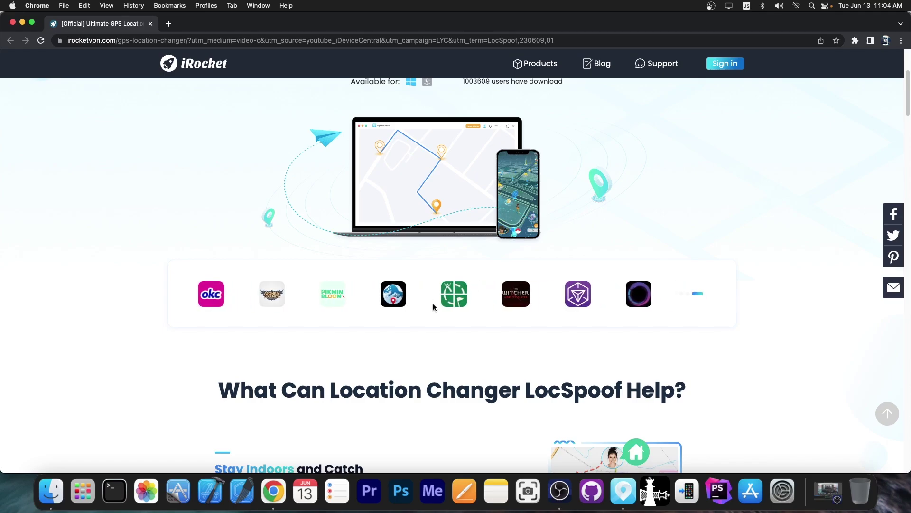
{"action": "scroll", "coordinate": [434, 303], "scroll_direction": "down", "scroll_amount": 3}
{"action": "scroll", "coordinate": [351, 290], "scroll_direction": "down", "scroll_amount": 5}
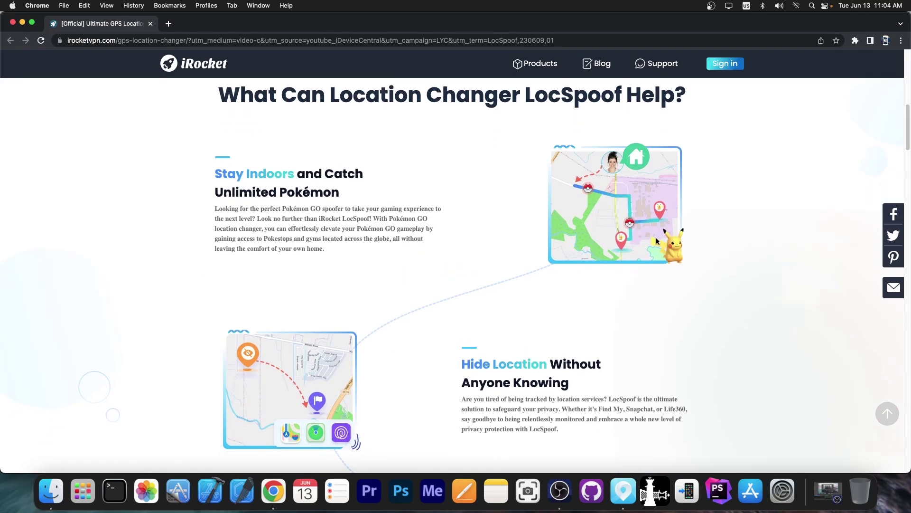
{"action": "scroll", "coordinate": [598, 202], "scroll_direction": "down", "scroll_amount": 1}
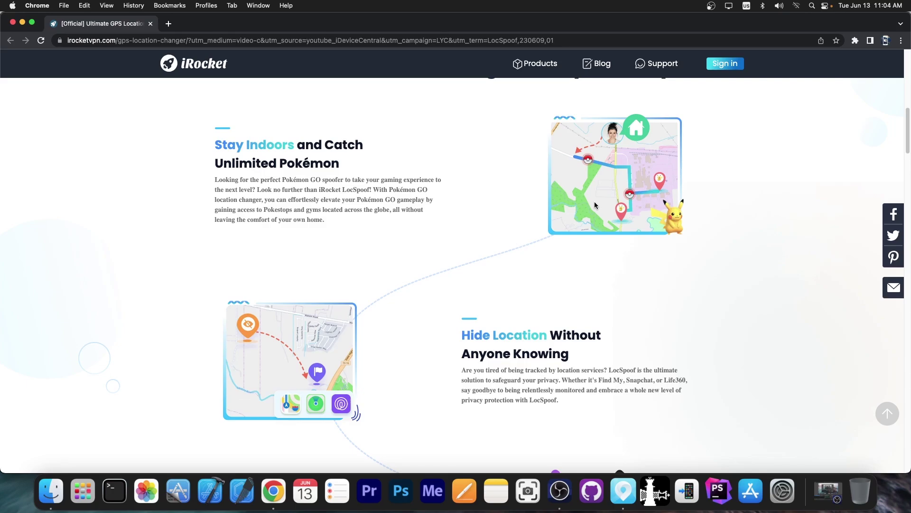
{"action": "scroll", "coordinate": [594, 202], "scroll_direction": "down", "scroll_amount": 5}
{"action": "scroll", "coordinate": [559, 207], "scroll_direction": "down", "scroll_amount": 10}
{"action": "scroll", "coordinate": [558, 207], "scroll_direction": "up", "scroll_amount": 5}
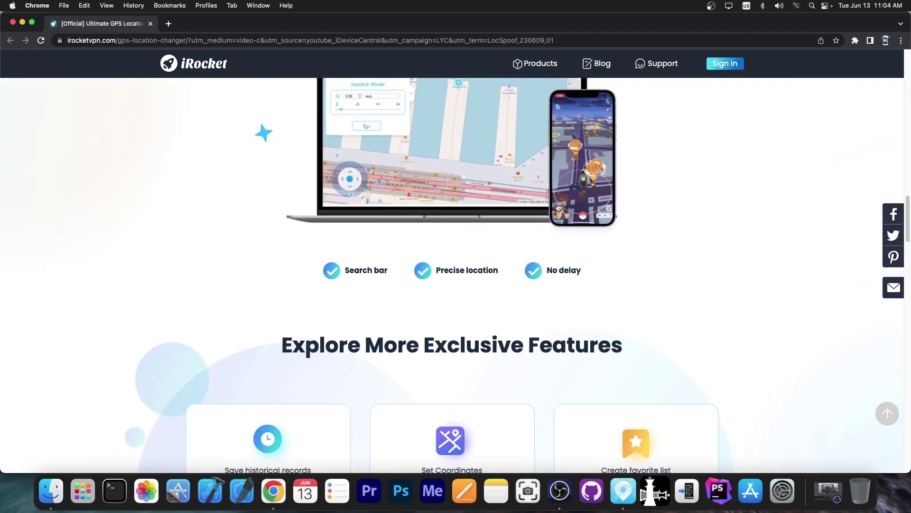
{"action": "scroll", "coordinate": [548, 210], "scroll_direction": "up", "scroll_amount": 5}
{"action": "scroll", "coordinate": [530, 214], "scroll_direction": "up", "scroll_amount": 5}
{"action": "scroll", "coordinate": [531, 214], "scroll_direction": "up", "scroll_amount": 2}
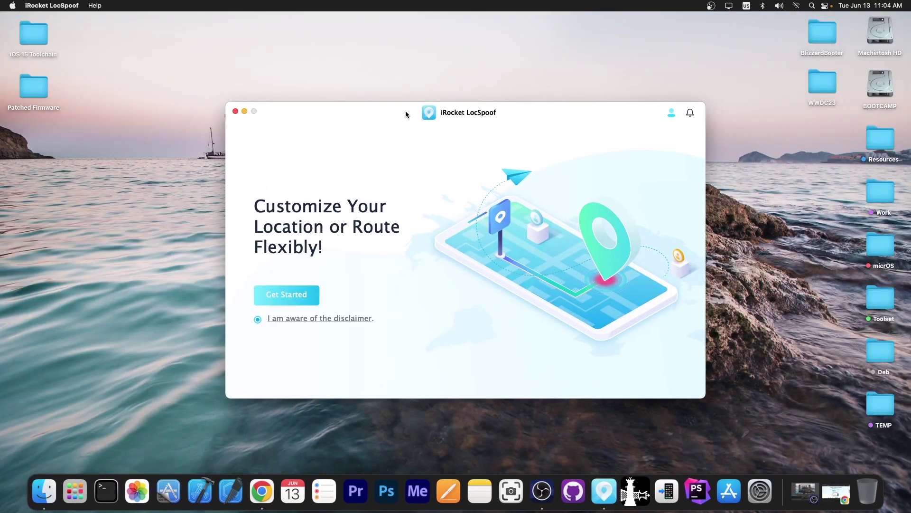
- Start setup with Get Started and connect the iPhone via USB to show its location map
{"action": "left_click_drag", "start_coordinate": [406, 114], "coordinate": [402, 113]}
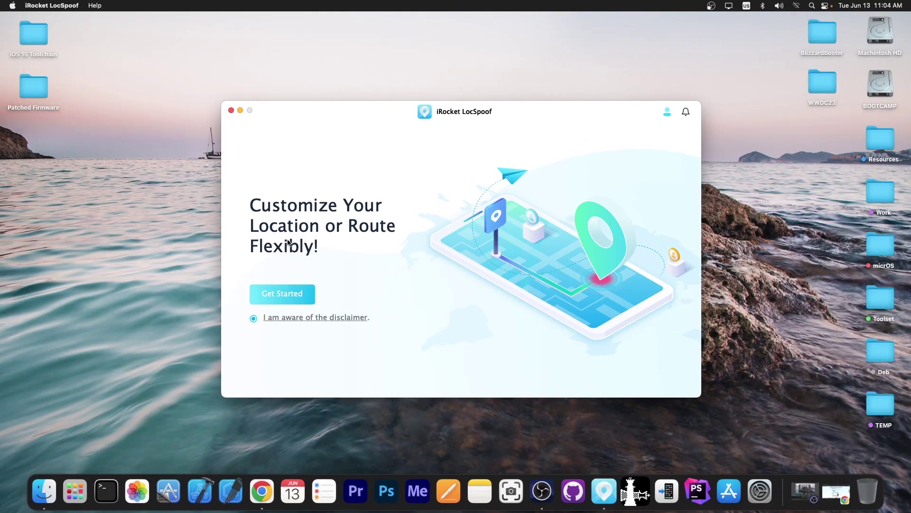
{"action": "left_click", "coordinate": [286, 299]}
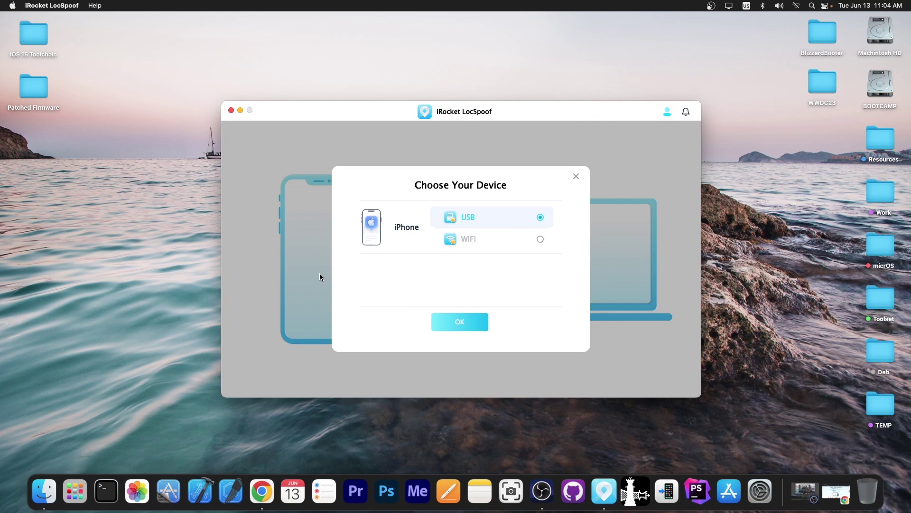
{"action": "left_click", "coordinate": [475, 322]}
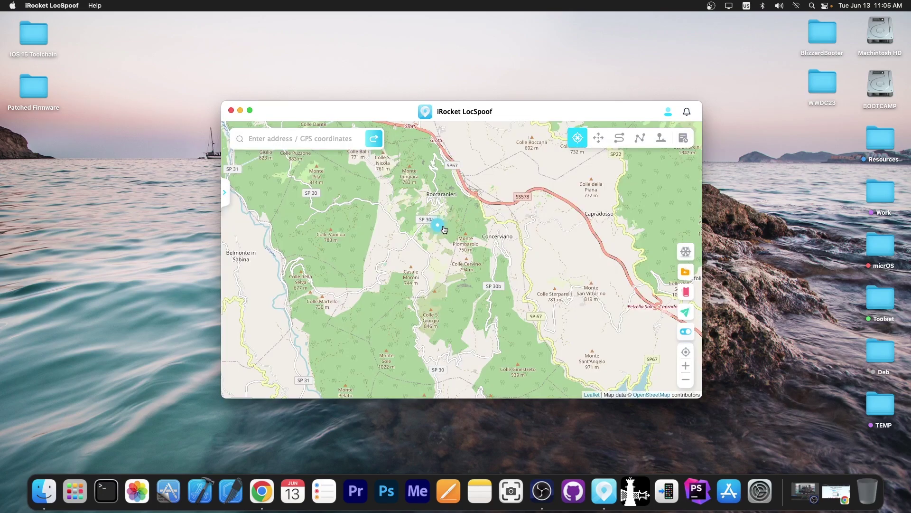
{"action": "scroll", "coordinate": [451, 240], "scroll_direction": "down", "scroll_amount": 3}
{"action": "scroll", "coordinate": [452, 242], "scroll_direction": "down", "scroll_amount": 3}
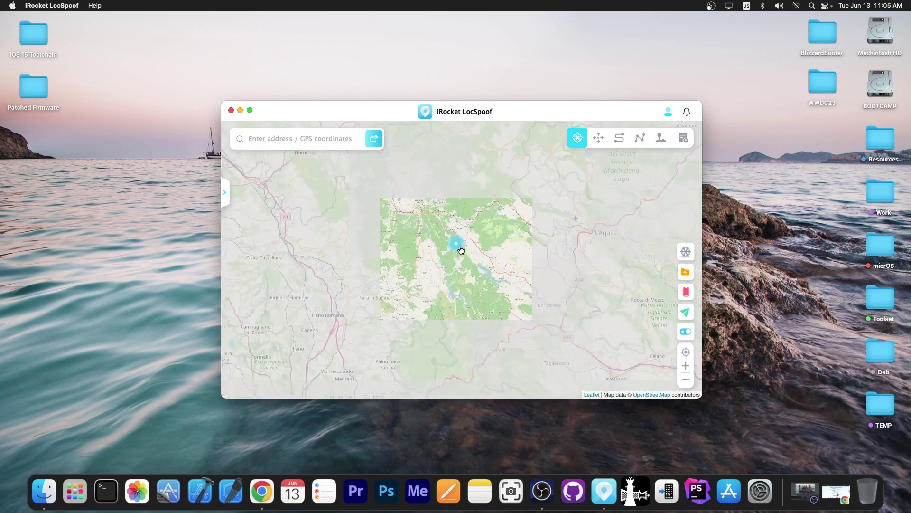
{"action": "scroll", "coordinate": [455, 246], "scroll_direction": "down", "scroll_amount": 3}
{"action": "scroll", "coordinate": [461, 249], "scroll_direction": "down", "scroll_amount": 3}
{"action": "scroll", "coordinate": [461, 249], "scroll_direction": "down", "scroll_amount": 3}
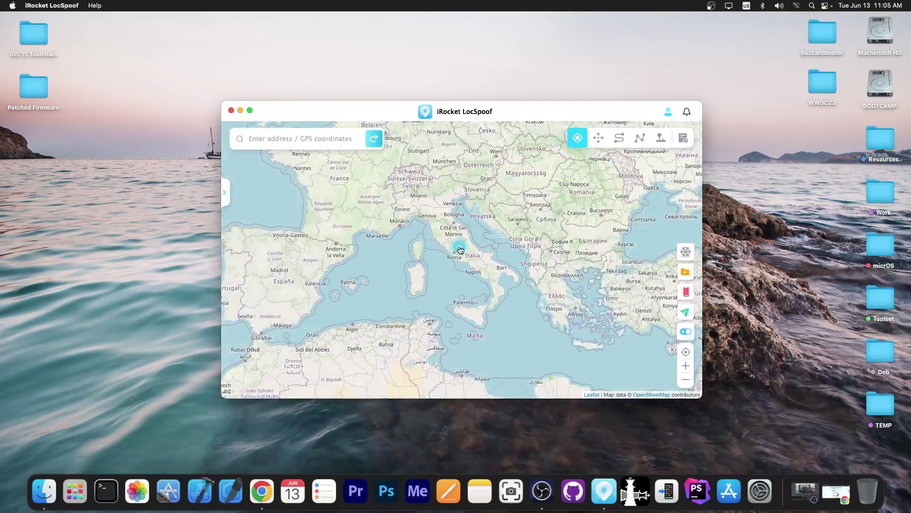
{"action": "scroll", "coordinate": [462, 249], "scroll_direction": "down", "scroll_amount": 3}
- Pan the map to Northern California and teleport the phone to Tomales Road near Petaluma
{"action": "mouse_move", "coordinate": [464, 249]}
{"action": "left_mouse_down"}
{"action": "mouse_move", "coordinate": [520, 242]}
{"action": "mouse_move", "coordinate": [472, 235]}
{"action": "mouse_move", "coordinate": [584, 232]}
{"action": "left_mouse_up"}
{"action": "scroll", "coordinate": [472, 235], "scroll_direction": "up", "scroll_amount": 2}
{"action": "scroll", "coordinate": [471, 217], "scroll_direction": "down", "scroll_amount": 2}
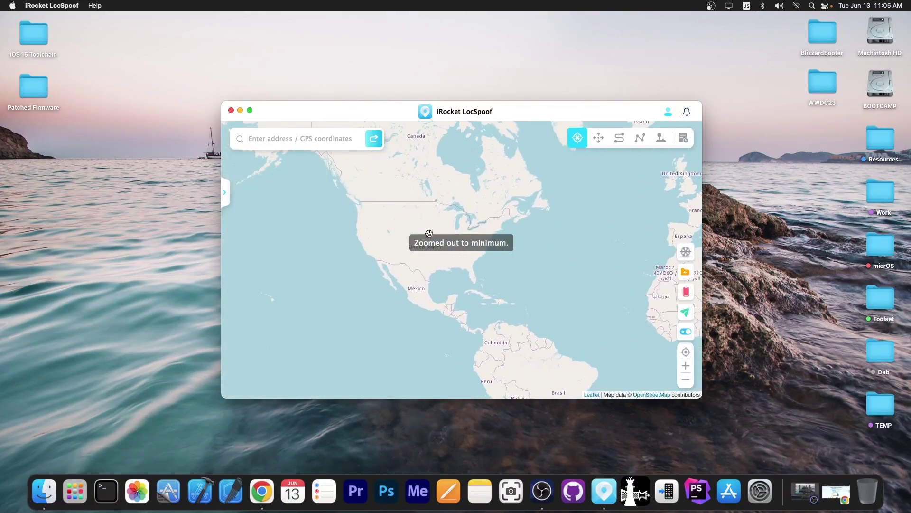
{"action": "scroll", "coordinate": [412, 247], "scroll_direction": "up", "scroll_amount": 2}
{"action": "scroll", "coordinate": [413, 248], "scroll_direction": "up", "scroll_amount": 2}
{"action": "left_click_drag", "start_coordinate": [412, 247], "coordinate": [418, 363]}
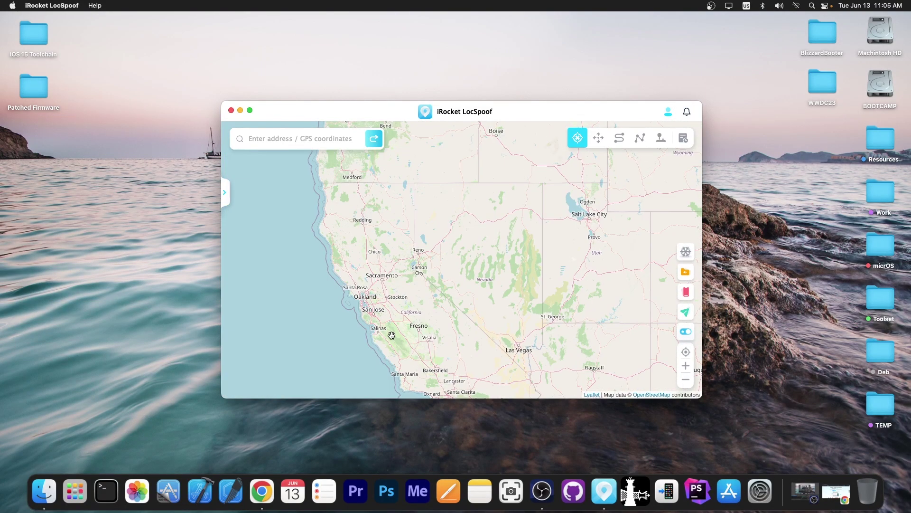
{"action": "left_click", "coordinate": [354, 288]}
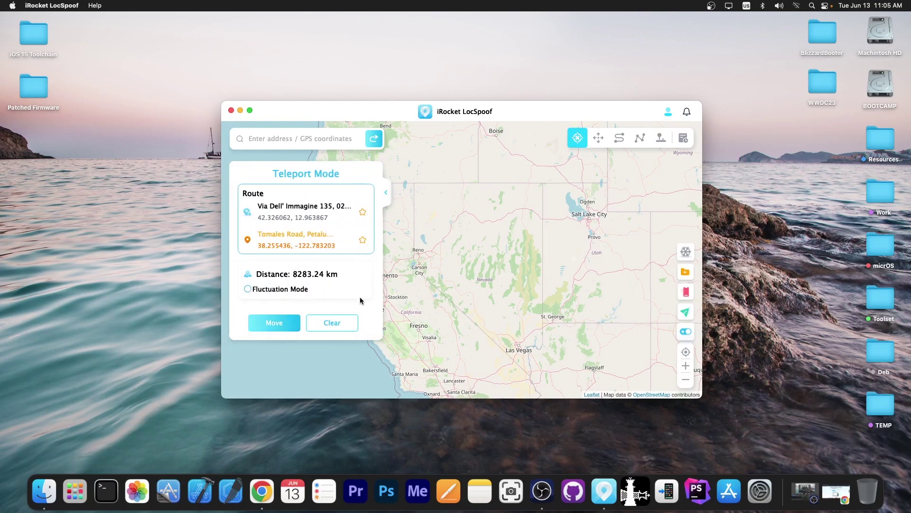
{"action": "left_click", "coordinate": [289, 325]}
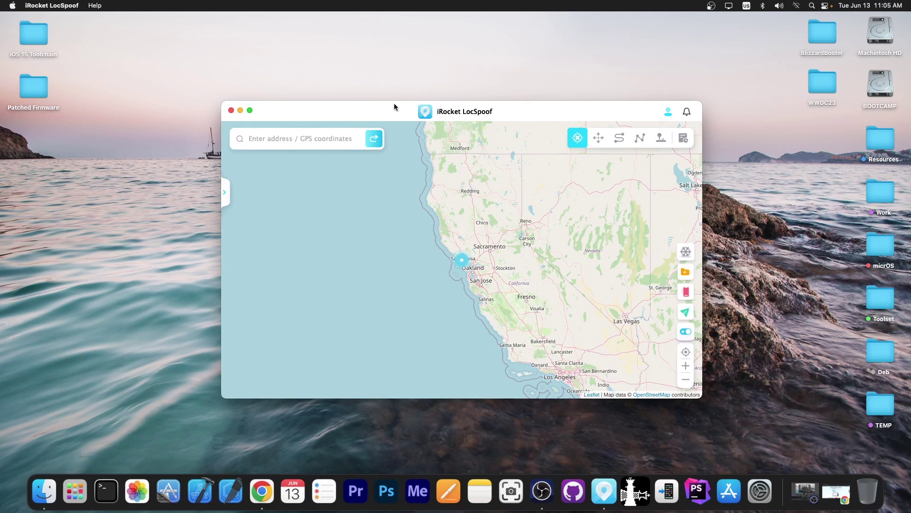
- Move the LocSpoof window left, center the map on Santa Rosa, and teleport there
{"action": "left_click_drag", "start_coordinate": [394, 106], "coordinate": [188, 91]}
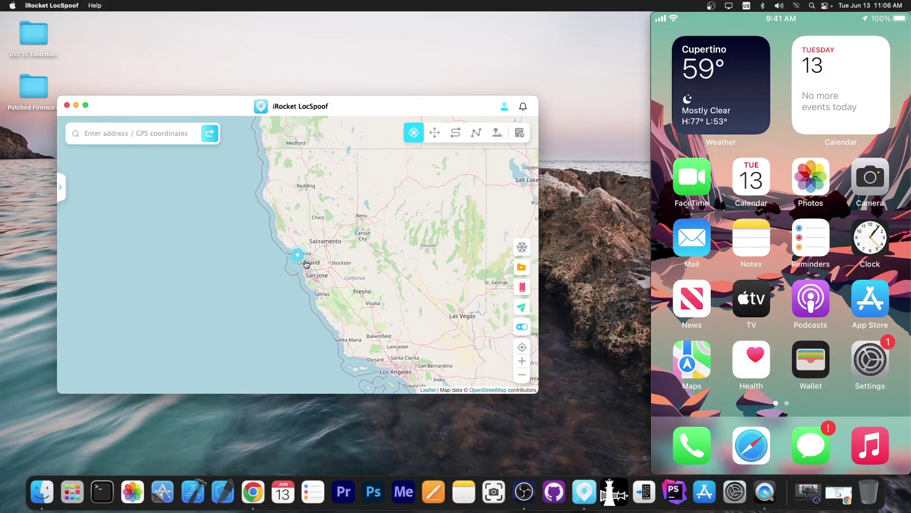
{"action": "scroll", "coordinate": [297, 264], "scroll_direction": "up", "scroll_amount": 1}
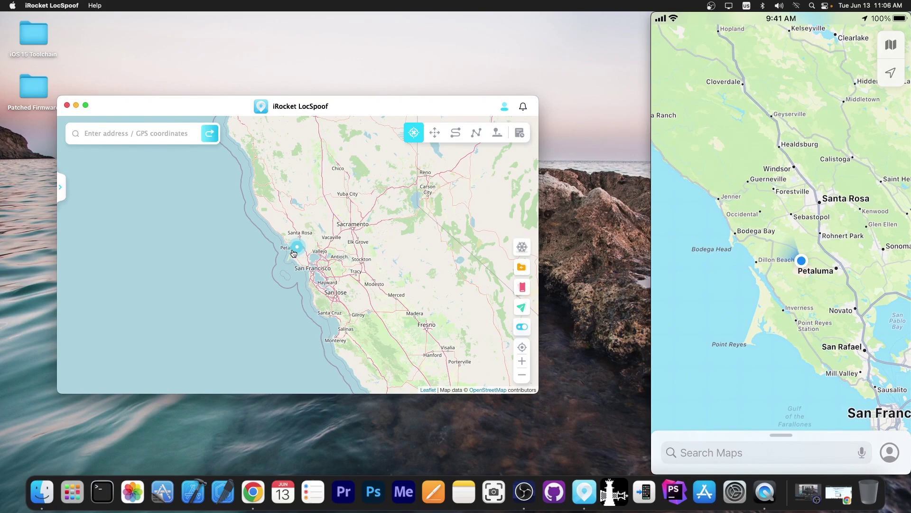
{"action": "scroll", "coordinate": [292, 253], "scroll_direction": "up", "scroll_amount": 3}
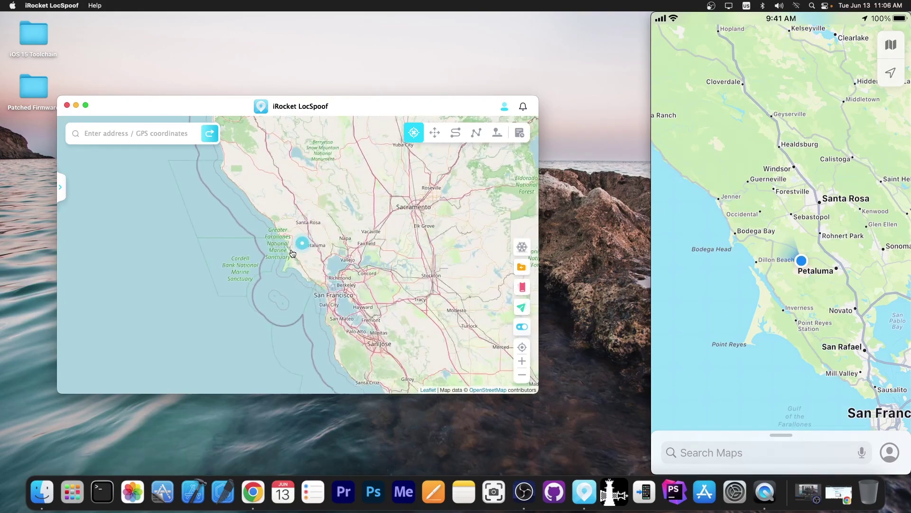
{"action": "left_click_drag", "start_coordinate": [333, 189], "coordinate": [304, 225]}
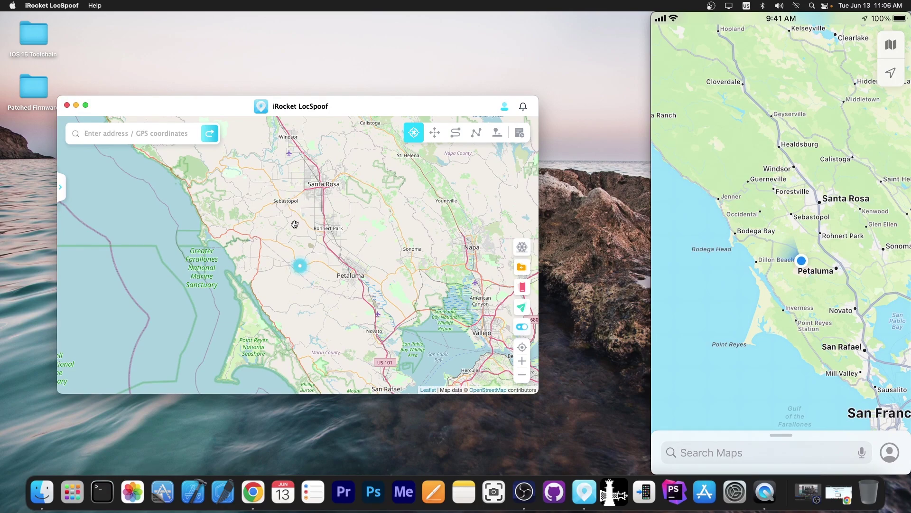
{"action": "left_click", "coordinate": [322, 190]}
{"action": "left_click", "coordinate": [121, 315]}
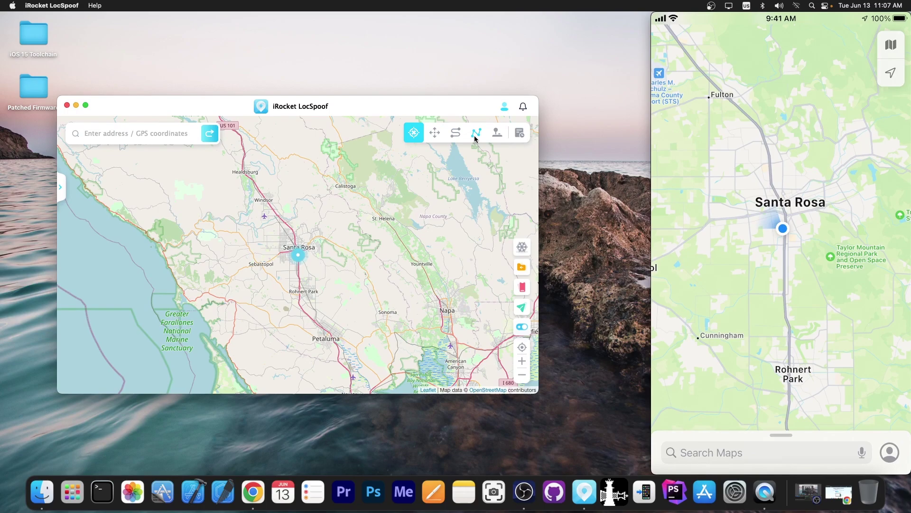
- Try a two-spot route, placing the destination southward near Petaluma
{"action": "left_click", "coordinate": [456, 132]}
{"action": "left_click", "coordinate": [338, 229]}
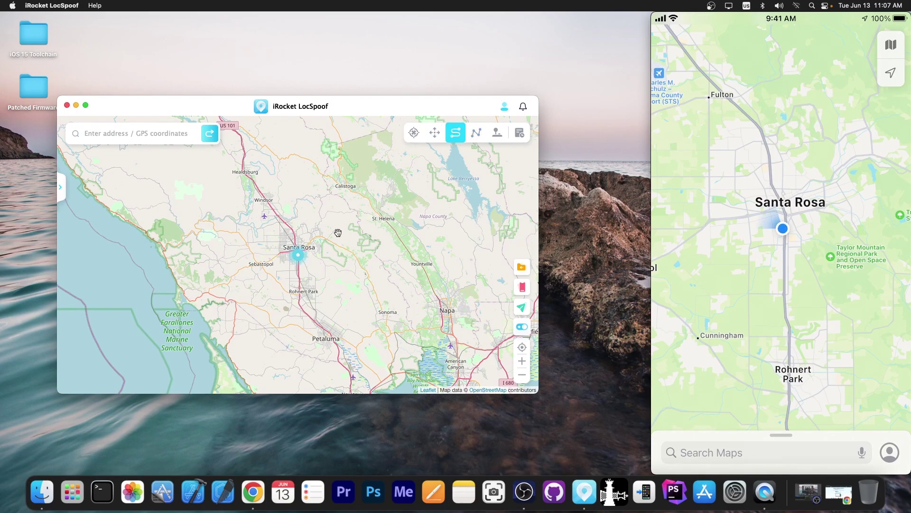
{"action": "left_click", "coordinate": [344, 274]}
{"action": "left_click", "coordinate": [328, 313]}
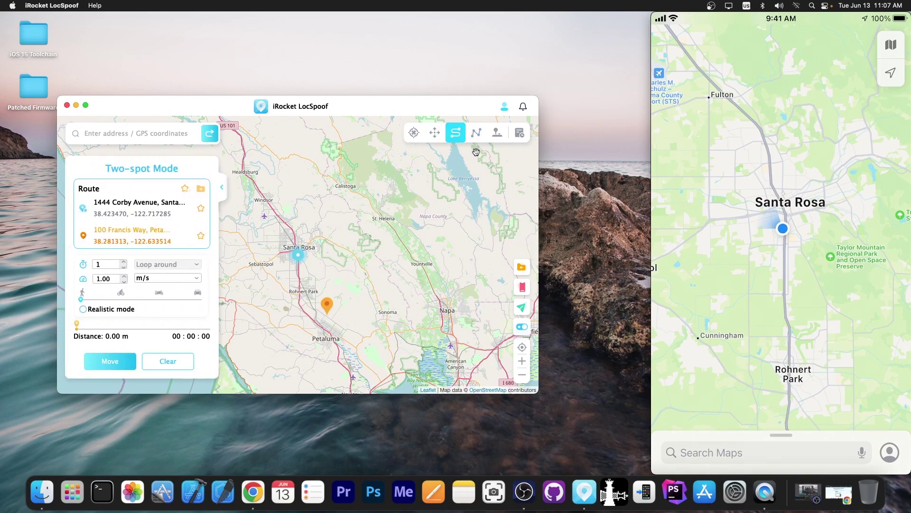
- Plot a four-stop route ending at Calistoga, set speed to 33.33 m/s, and start moving
{"action": "left_click", "coordinate": [477, 133]}
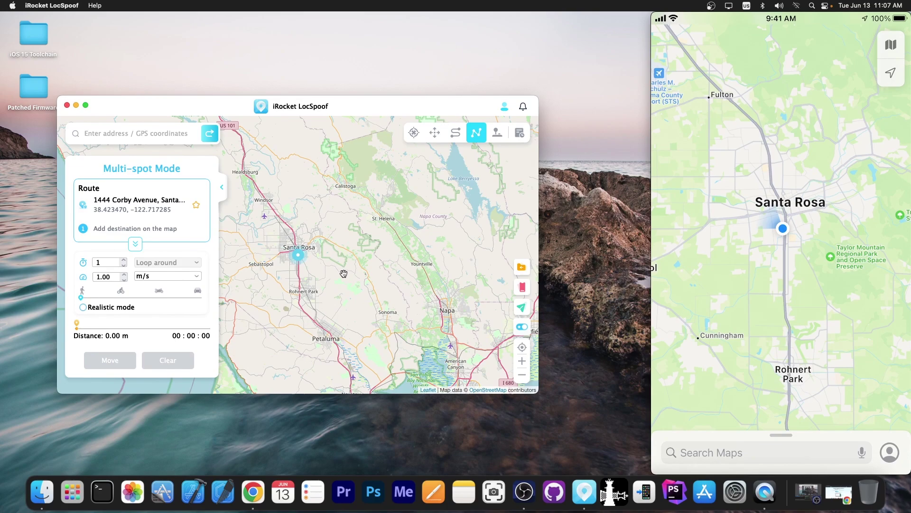
{"action": "left_click", "coordinate": [297, 313]}
{"action": "left_click", "coordinate": [347, 283]}
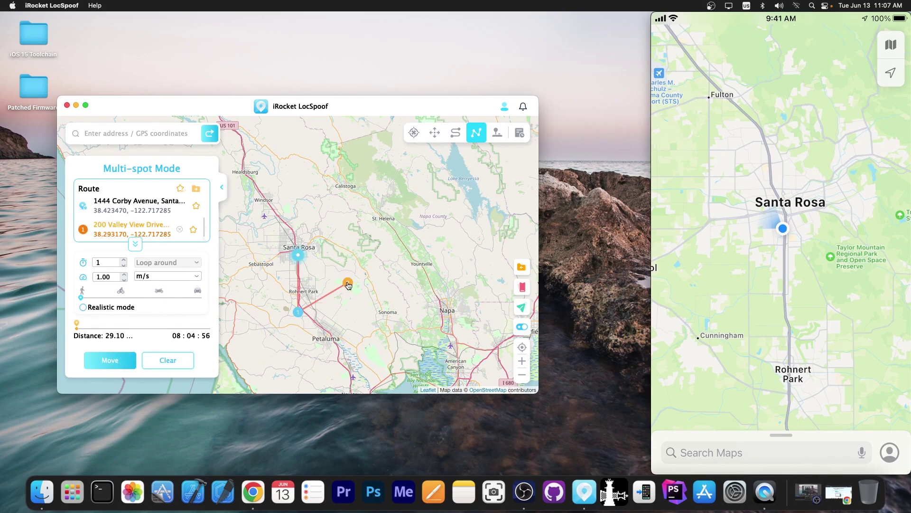
{"action": "left_click", "coordinate": [345, 256]}
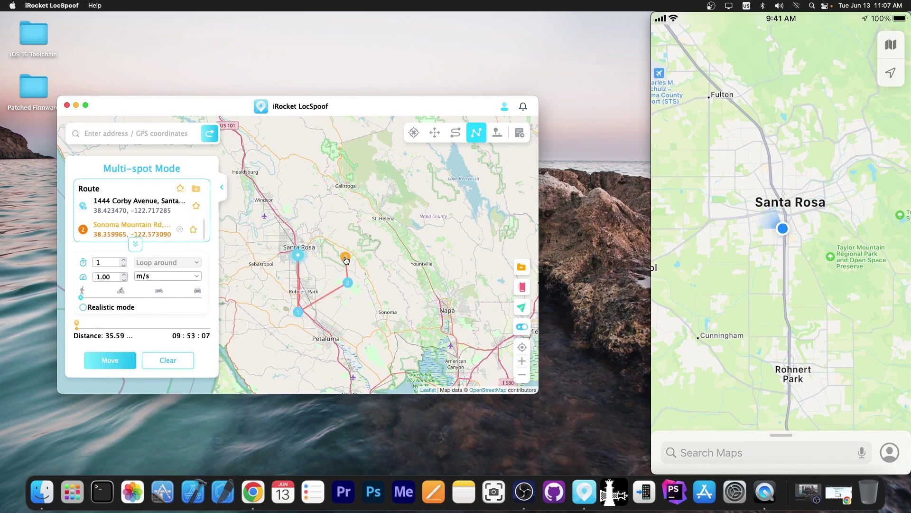
{"action": "left_click", "coordinate": [369, 175]}
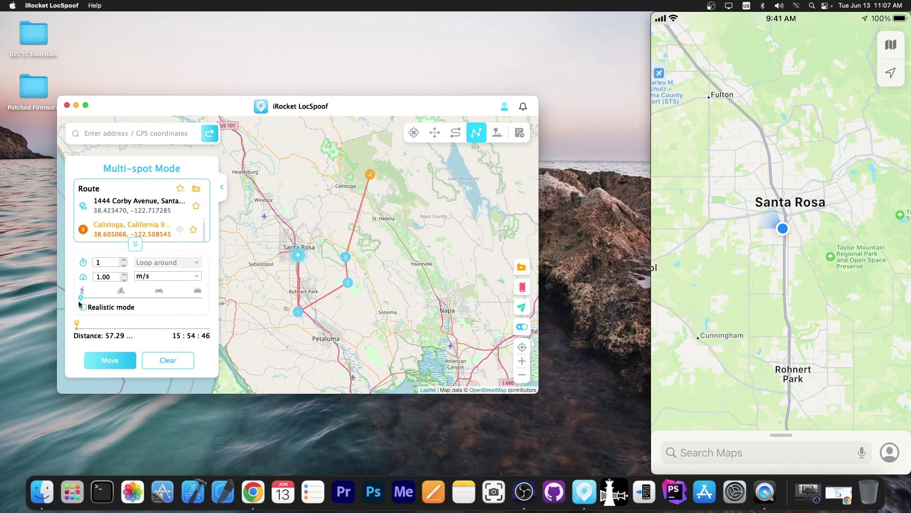
{"action": "left_click_drag", "start_coordinate": [82, 298], "coordinate": [200, 298]}
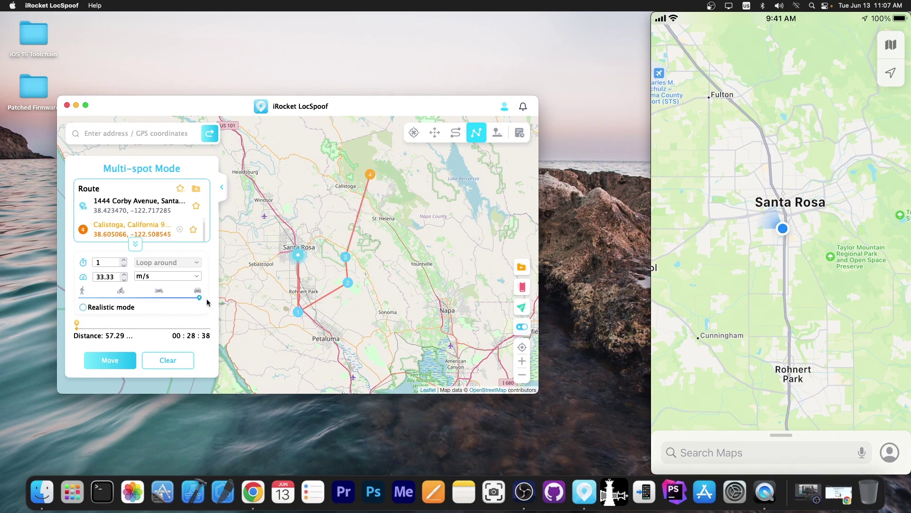
{"action": "left_click", "coordinate": [118, 362]}
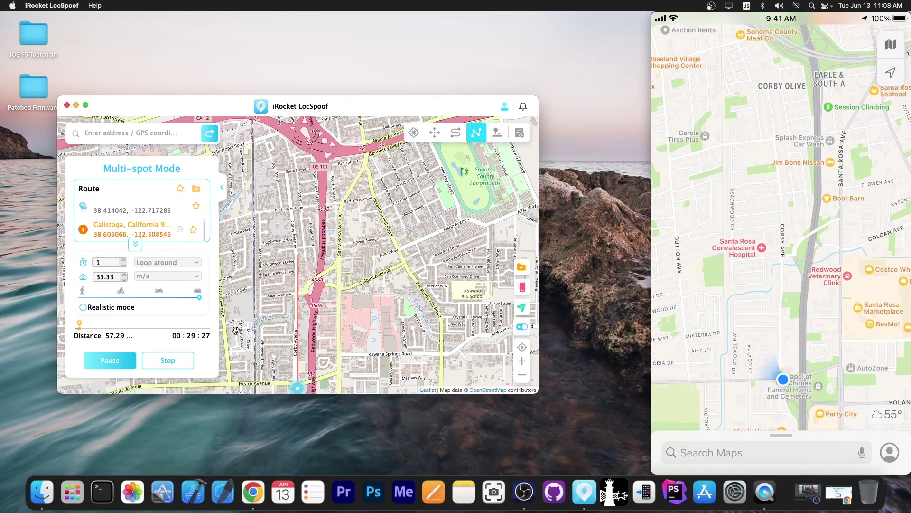
{"action": "left_click", "coordinate": [110, 361]}
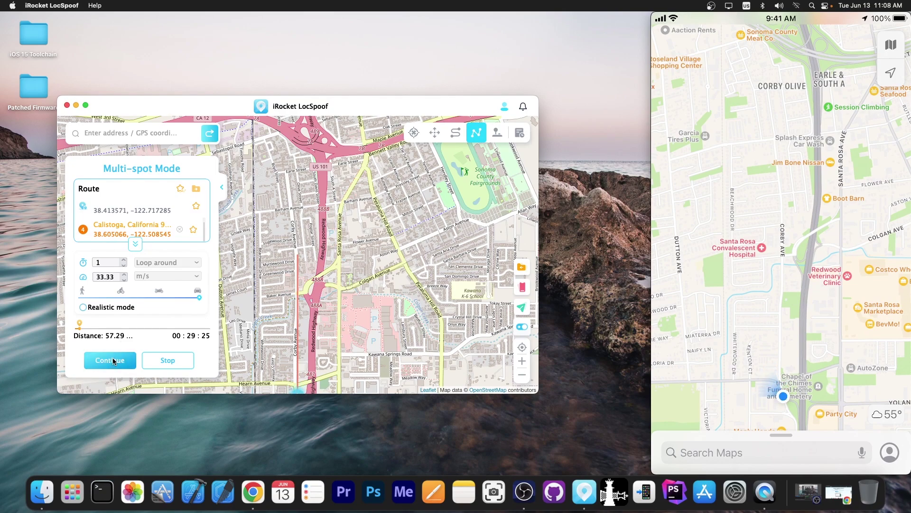
{"action": "left_click", "coordinate": [167, 360]}
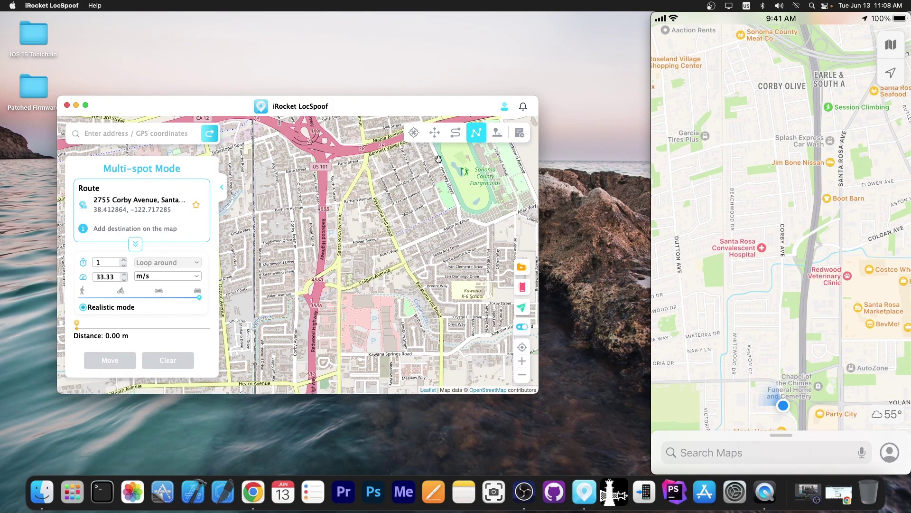
- Try Joystick Mode, zoom fully in on the marker, then switch to Jump Teleport Mode
{"action": "left_click", "coordinate": [493, 133]}
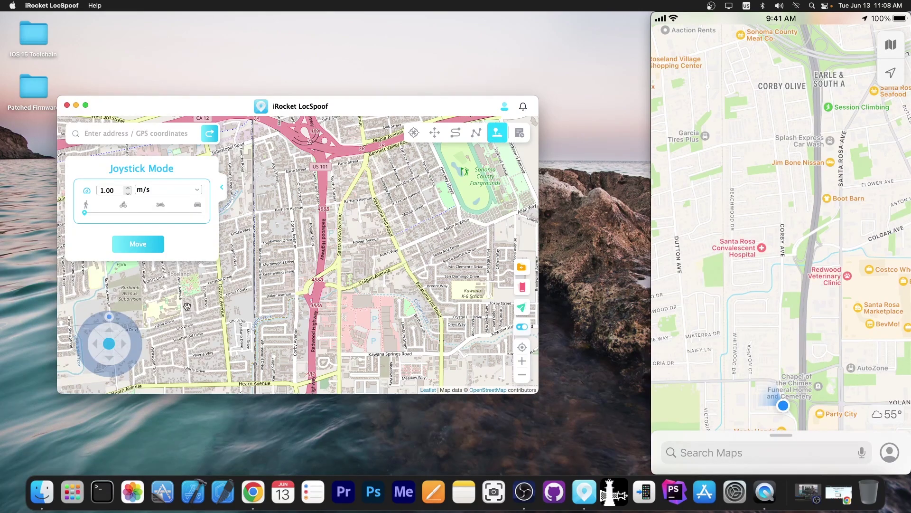
{"action": "left_click", "coordinate": [114, 331]}
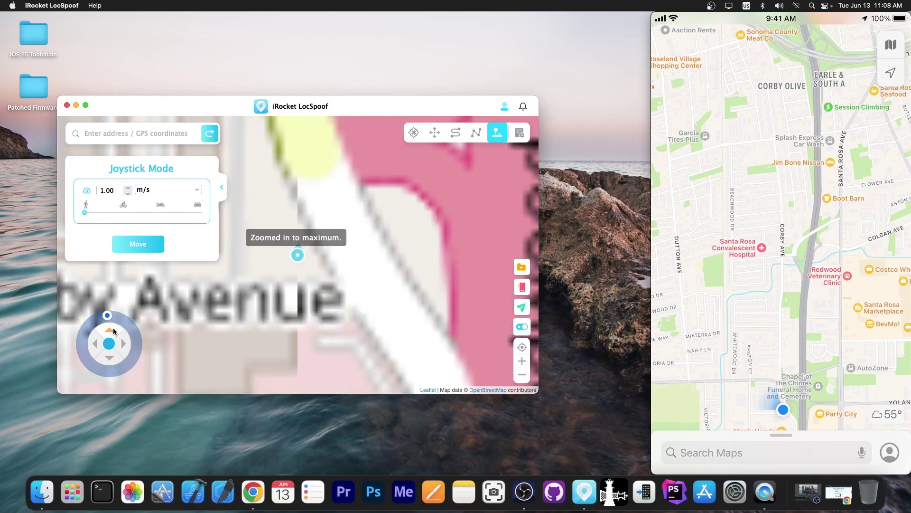
{"action": "left_click", "coordinate": [434, 133]}
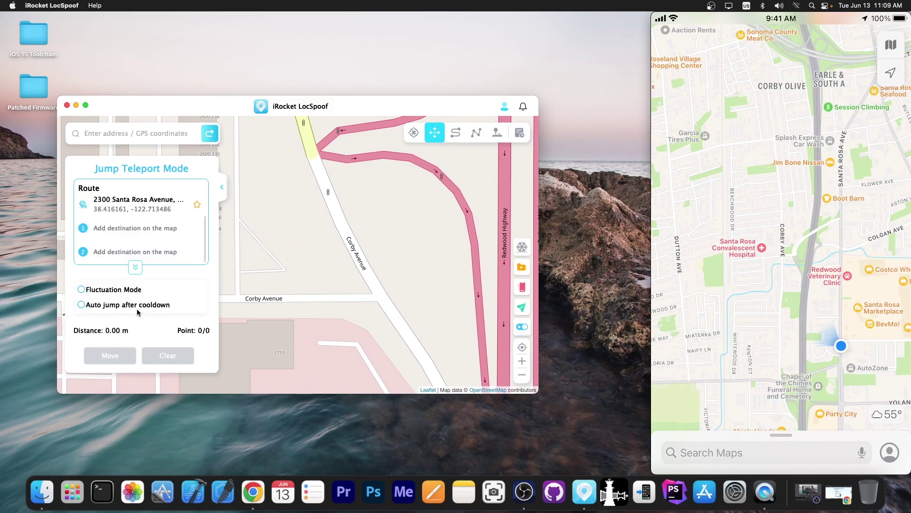
- Jump to a Corby Avenue point, then search Charlotte, North Carolina and teleport downtown
{"action": "left_click", "coordinate": [321, 238]}
{"action": "left_click", "coordinate": [110, 355]}
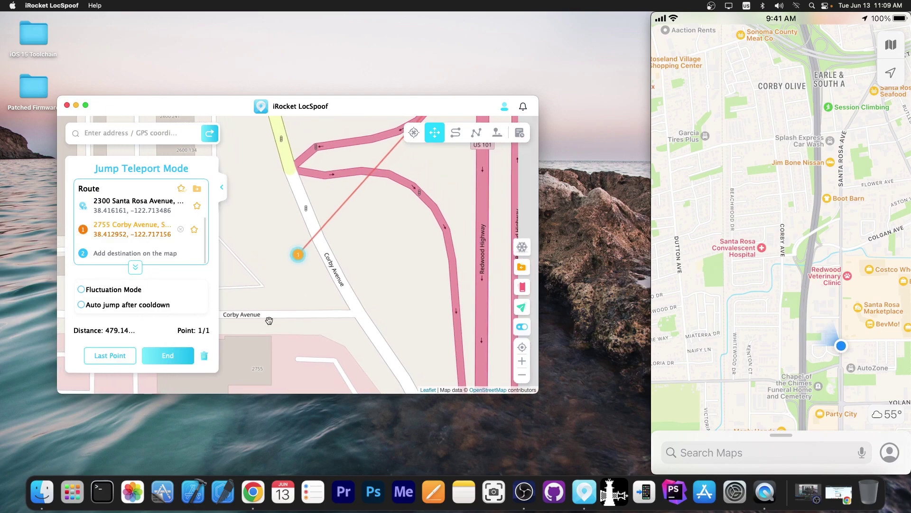
{"action": "left_click", "coordinate": [160, 133]}
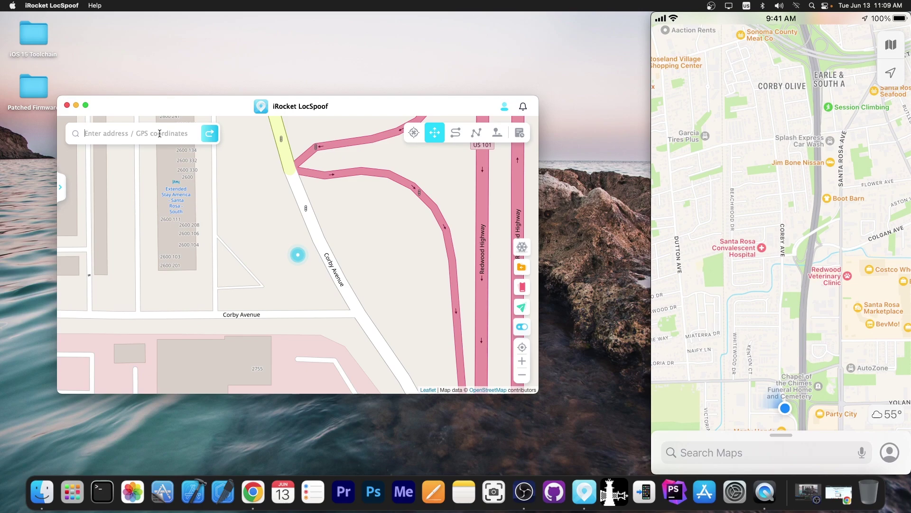
{"action": "type", "text": "Charlotte"}
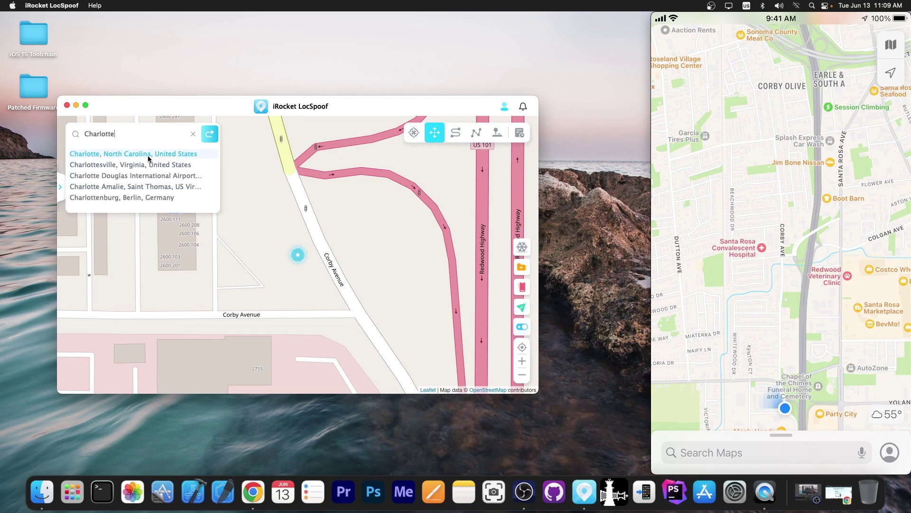
{"action": "left_click", "coordinate": [147, 156]}
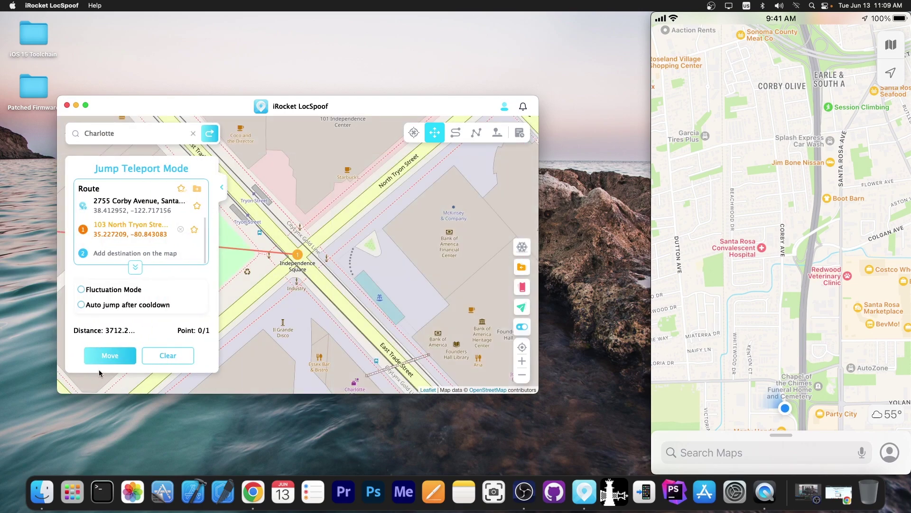
{"action": "left_click", "coordinate": [116, 356]}
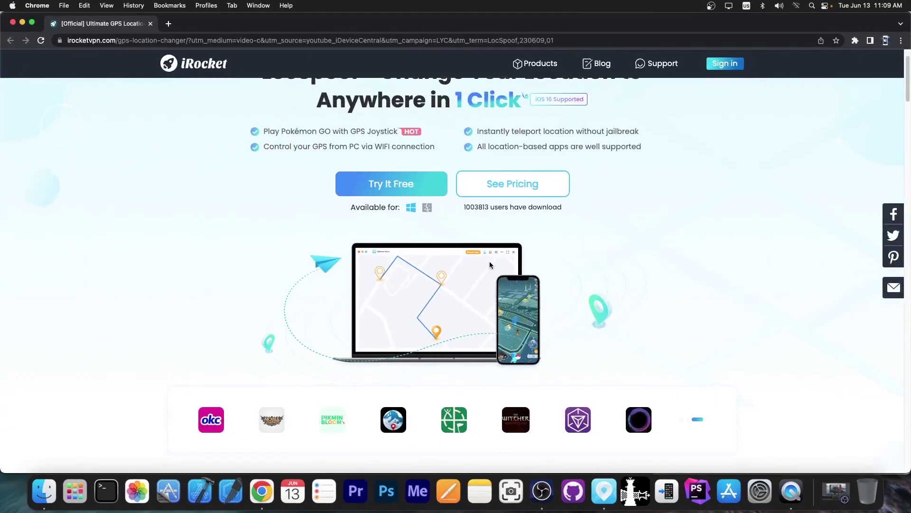
{"action": "scroll", "coordinate": [490, 265], "scroll_direction": "down", "scroll_amount": 2}
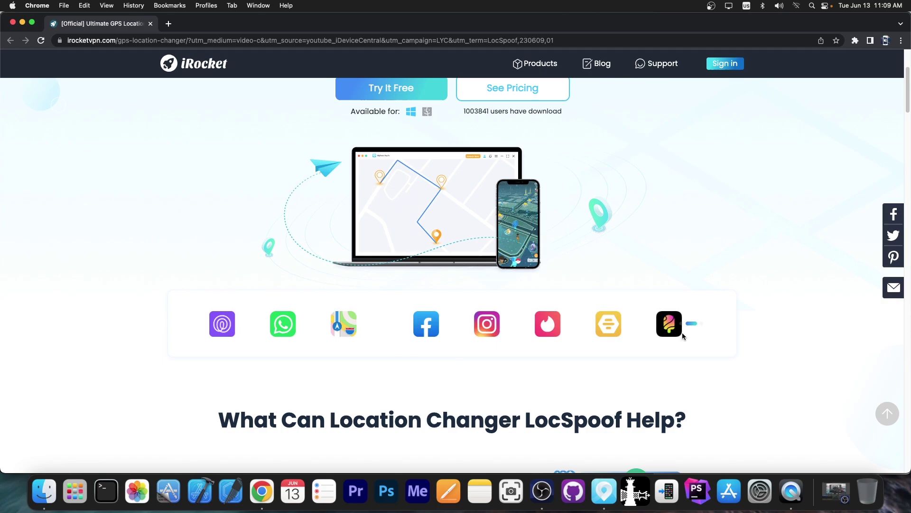
{"action": "scroll", "coordinate": [683, 332], "scroll_direction": "down", "scroll_amount": 2}
{"action": "scroll", "coordinate": [682, 332], "scroll_direction": "down", "scroll_amount": 3}
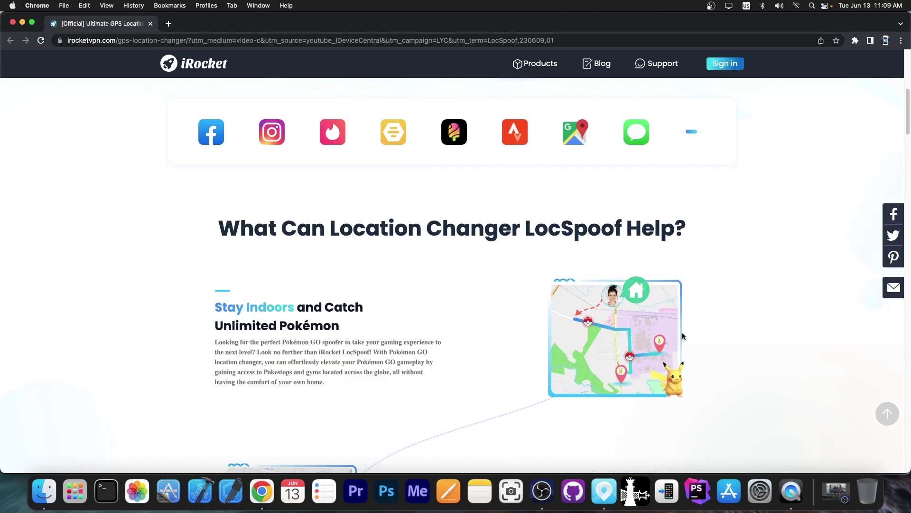
{"action": "scroll", "coordinate": [703, 321], "scroll_direction": "down", "scroll_amount": 3}
{"action": "scroll", "coordinate": [634, 388], "scroll_direction": "down", "scroll_amount": 2}
{"action": "scroll", "coordinate": [634, 389], "scroll_direction": "down", "scroll_amount": 5}
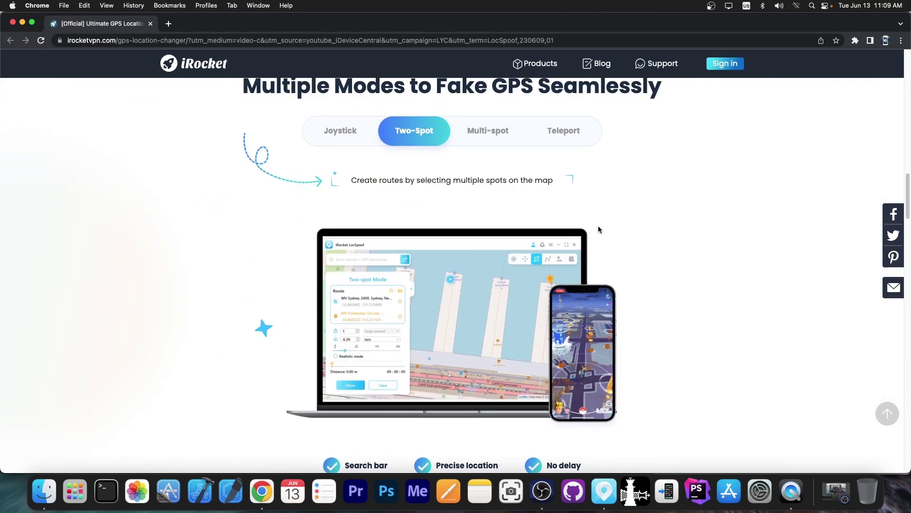
{"action": "scroll", "coordinate": [598, 229], "scroll_direction": "down", "scroll_amount": 3}
{"action": "scroll", "coordinate": [591, 211], "scroll_direction": "down", "scroll_amount": 3}
{"action": "scroll", "coordinate": [591, 212], "scroll_direction": "down", "scroll_amount": 2}
{"action": "scroll", "coordinate": [581, 223], "scroll_direction": "down", "scroll_amount": 5}
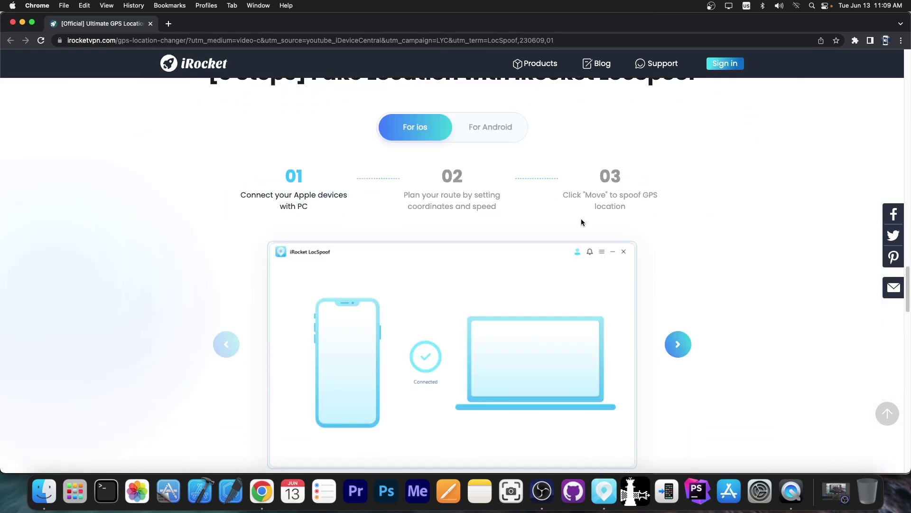
{"action": "scroll", "coordinate": [581, 221], "scroll_direction": "down", "scroll_amount": 3}
{"action": "scroll", "coordinate": [581, 220], "scroll_direction": "down", "scroll_amount": 1}
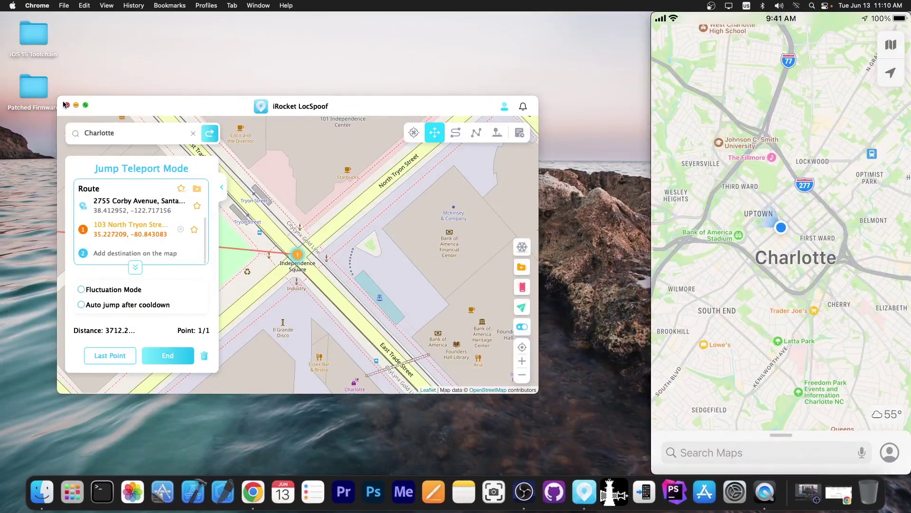
- Close LocSpoof and choose Quit Directly, skipping the phone restart
{"action": "left_click", "coordinate": [66, 104]}
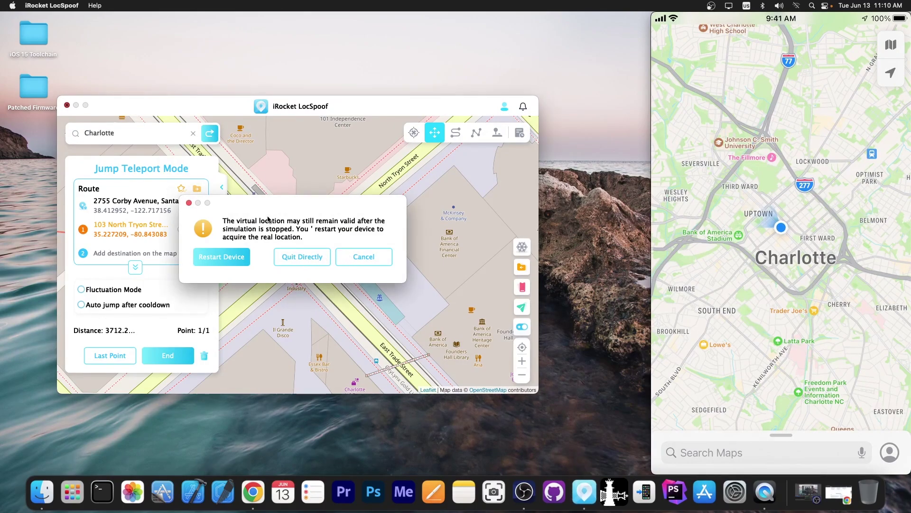
{"action": "left_click", "coordinate": [303, 258]}
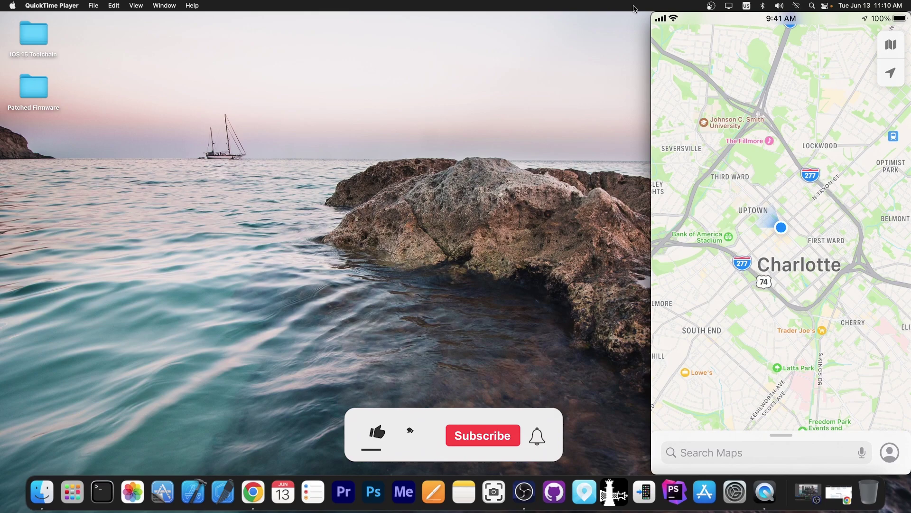
- Close the QuickTime recording window mirroring the iPhone's Maps screen
{"action": "left_click", "coordinate": [658, 20]}
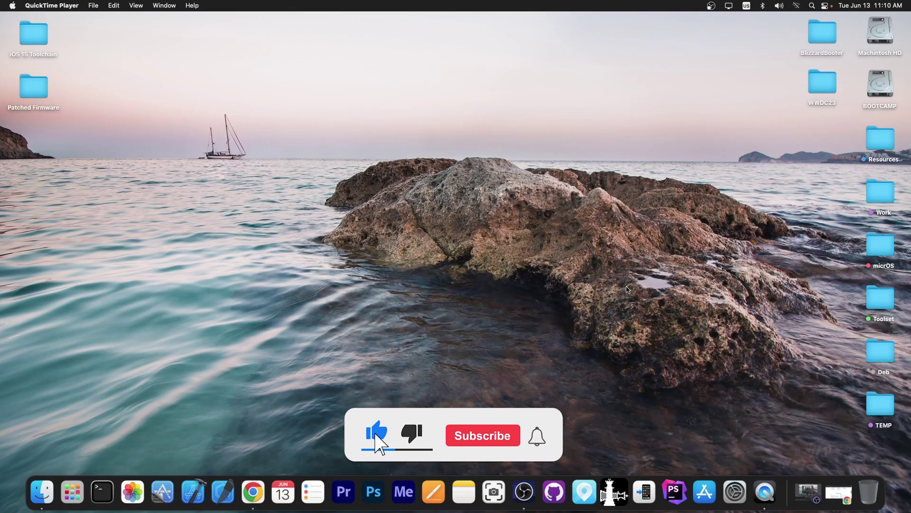